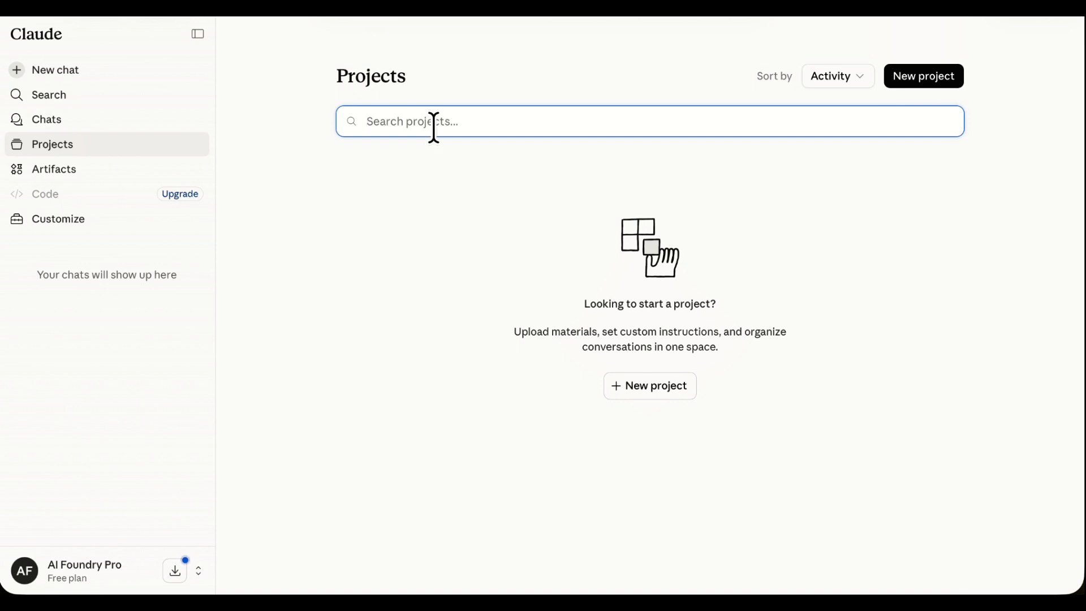
# Start a new personal project and name it "Instagram Growth Content & Brand Strategy"
pyautogui.write('Instagram Content Studio')
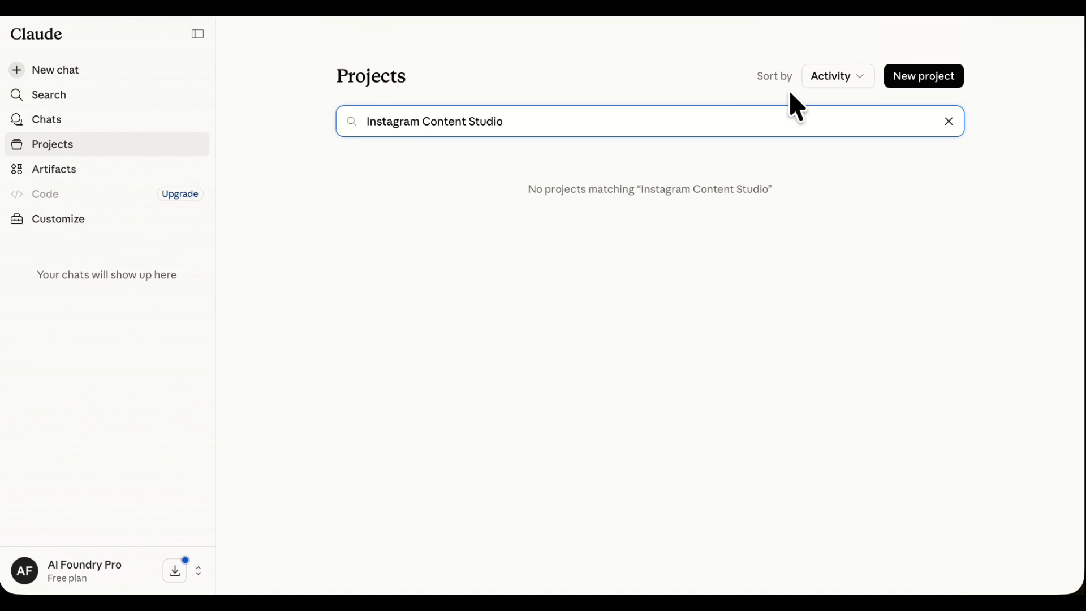
pyautogui.click(939, 84)
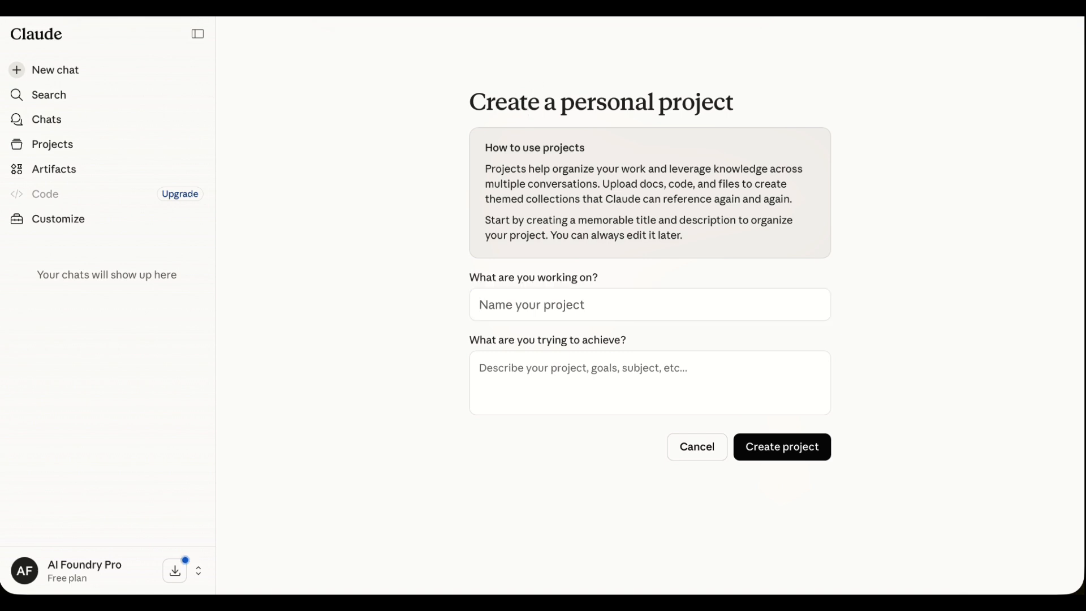
pyautogui.click(542, 281)
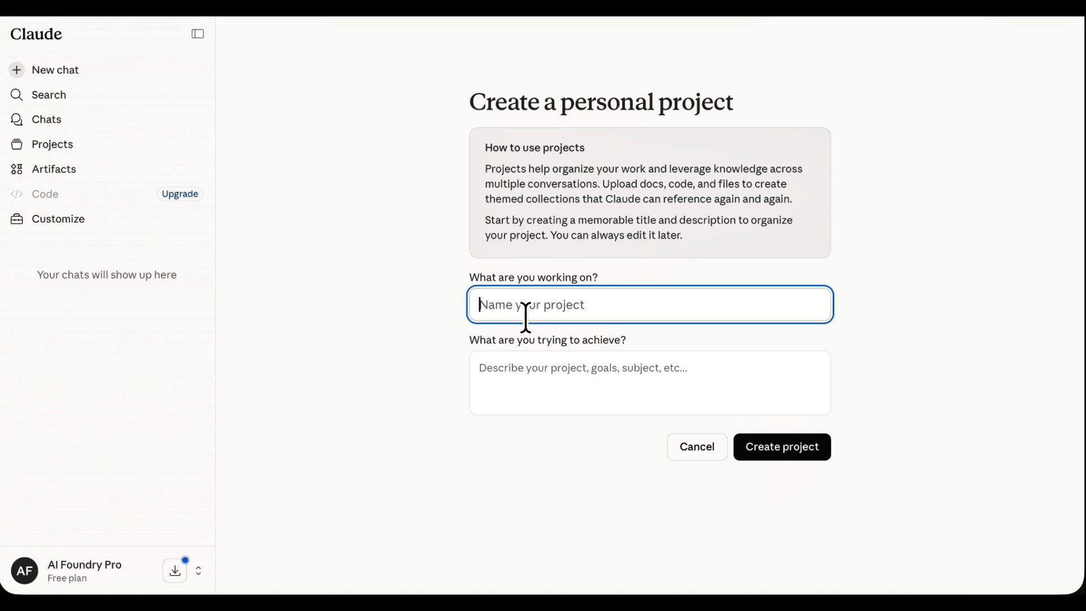
pyautogui.write('Instagram Growth Content & Brand Strategy')
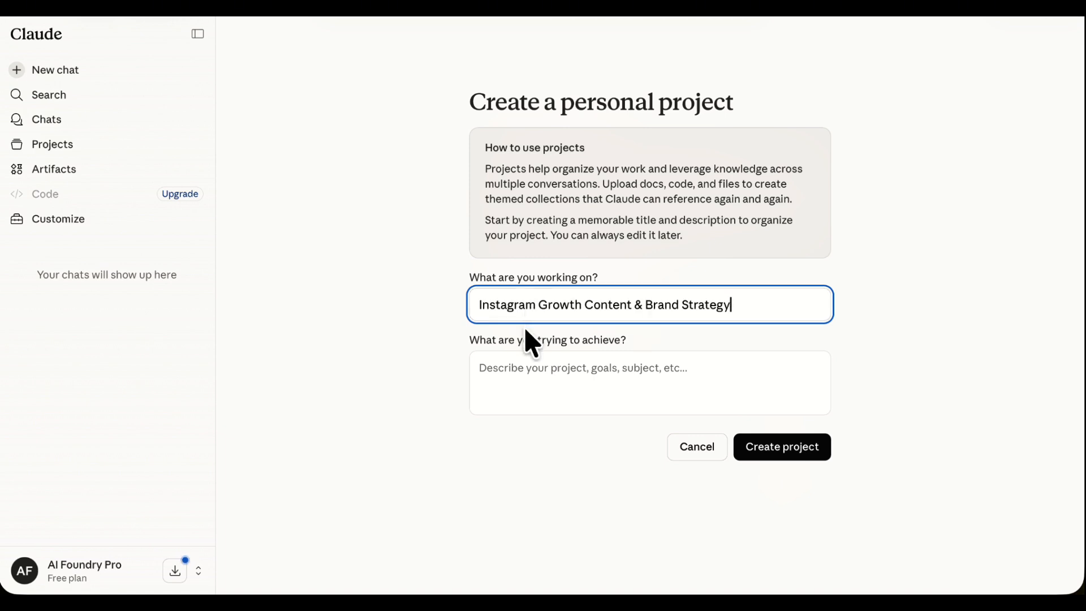
# Begin the project description with "Channel: Instagram fitness & lifestyle brand targeting women 25-35"
pyautogui.press('super+Tab')
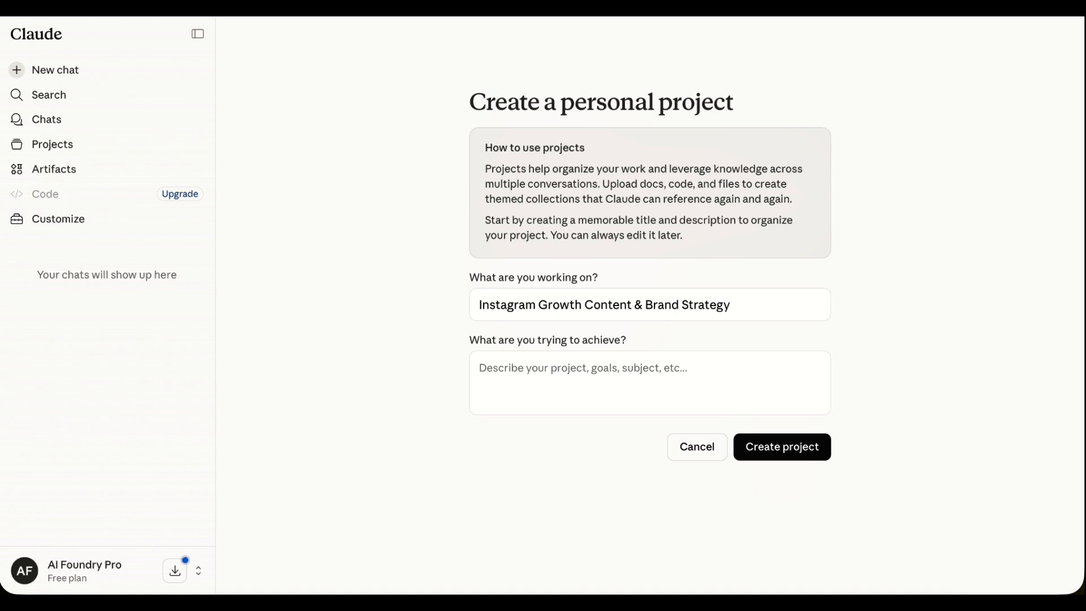
pyautogui.click(626, 372)
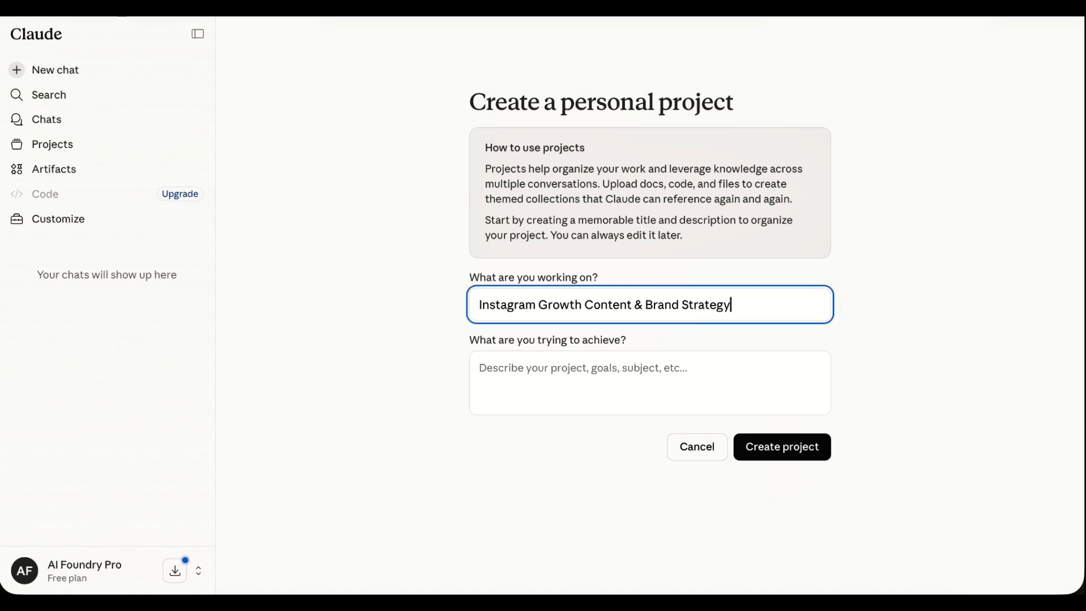
pyautogui.press('super+Tab')
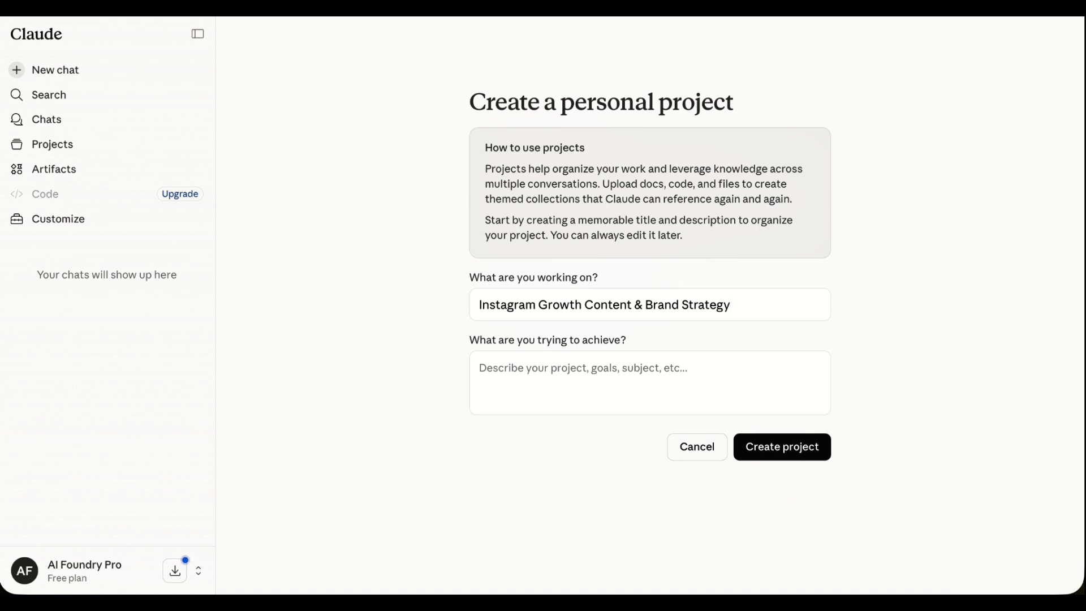
pyautogui.click(586, 367)
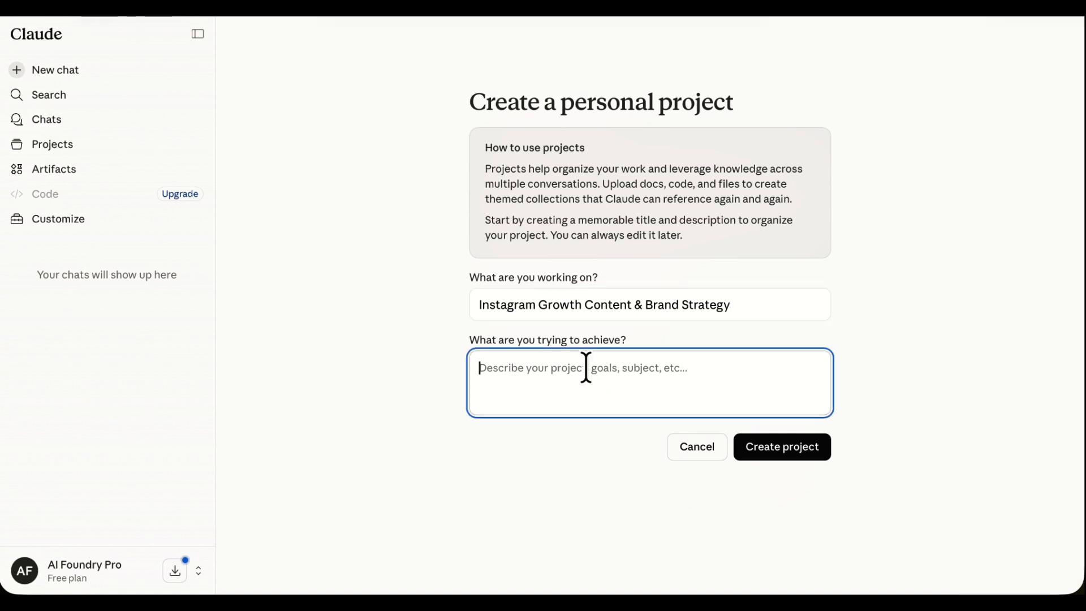
pyautogui.write('Channel: Instagram fitness & lifestyle brand targeting women 25-35')
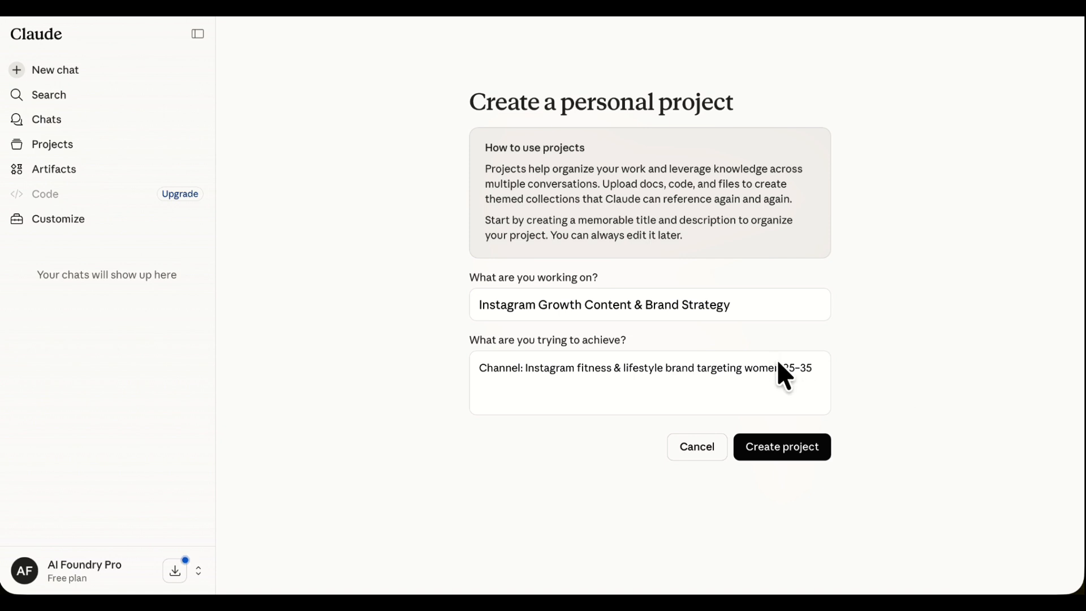
# Add "Tone: Motivating, relatable, real — no toxic positivity" to the project description, separated by a blank line
pyautogui.click(763, 385)
pyautogui.press('Return')
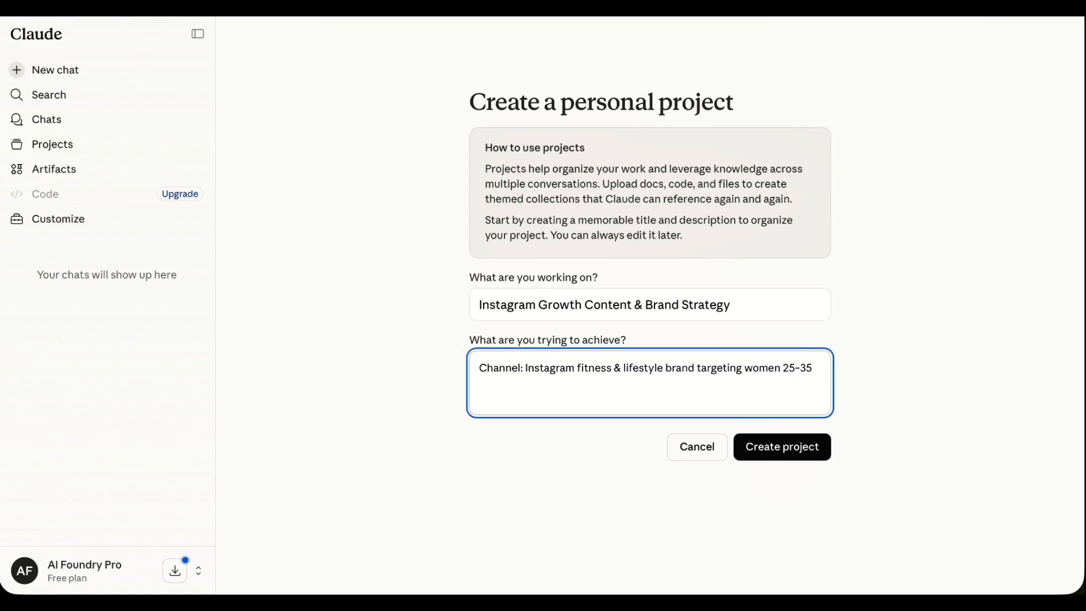
pyautogui.press('Return')
pyautogui.write('Tone: Motivating, relatable, real — no toxic positivity')
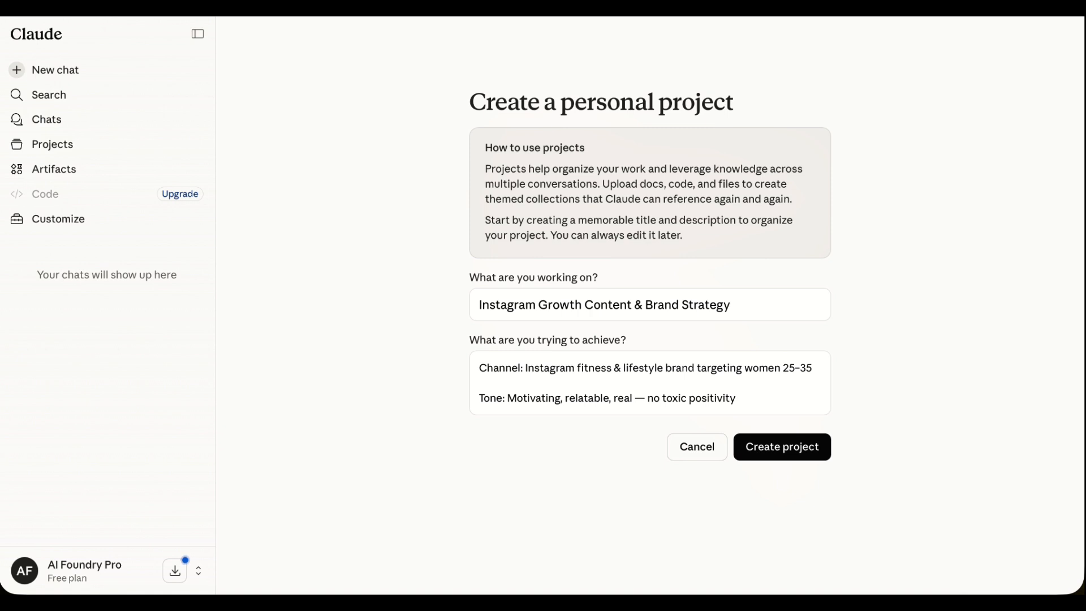
# Add "Avoid: generic captions, overused hashtags, salesy language" to the project description below the Tone line
pyautogui.click(759, 390)
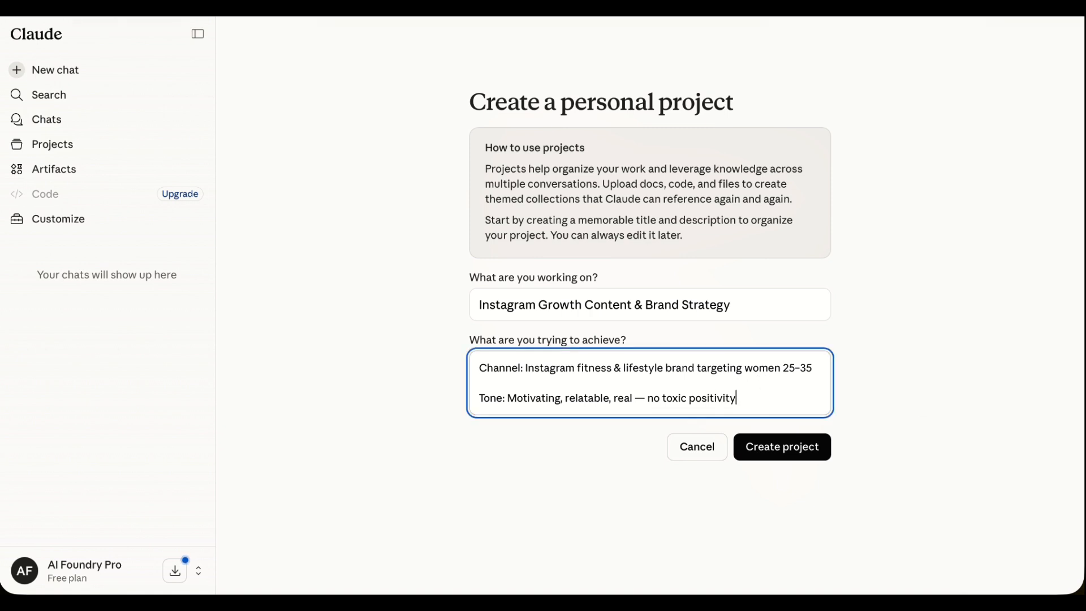
pyautogui.press('Return')
pyautogui.press('Return')
pyautogui.write('Avoid: generic captions, overused hashtags, salesy language')
pyautogui.scroll(-1, 701, 390)
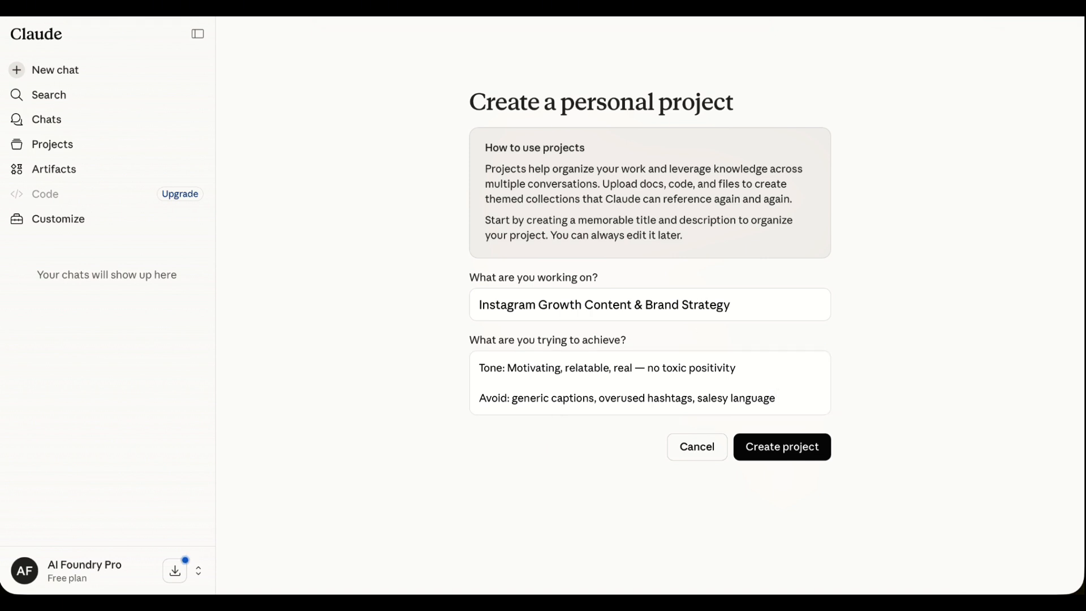
# Add "Format: Hook → Value → Story → CTA" to the project description below the Avoid line
pyautogui.click(790, 396)
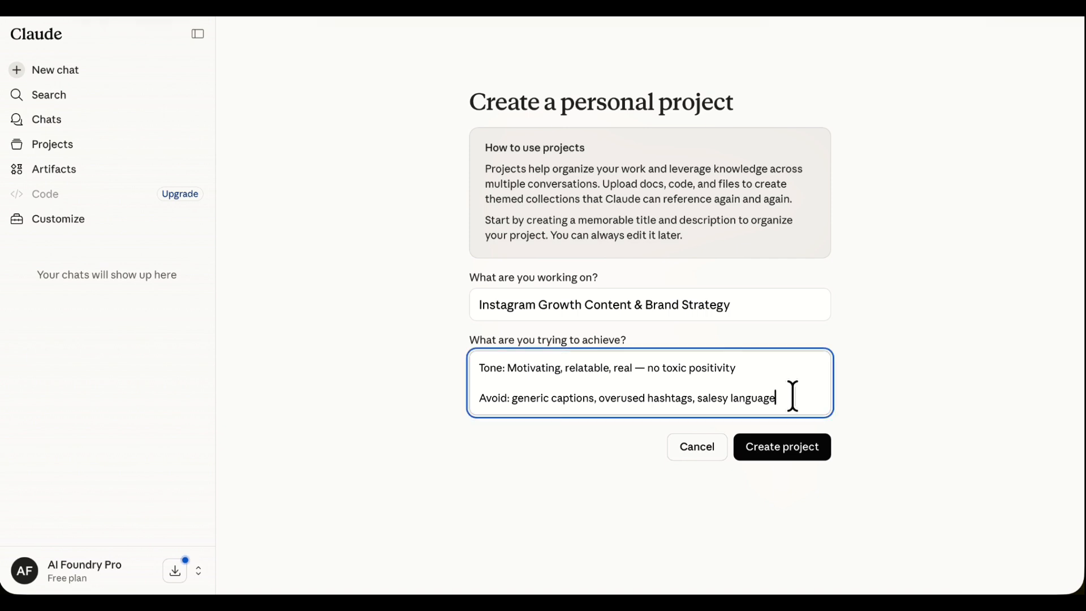
pyautogui.press('Return')
pyautogui.press('Return')
pyautogui.write('Format: Hook → Value → Story → CTA')
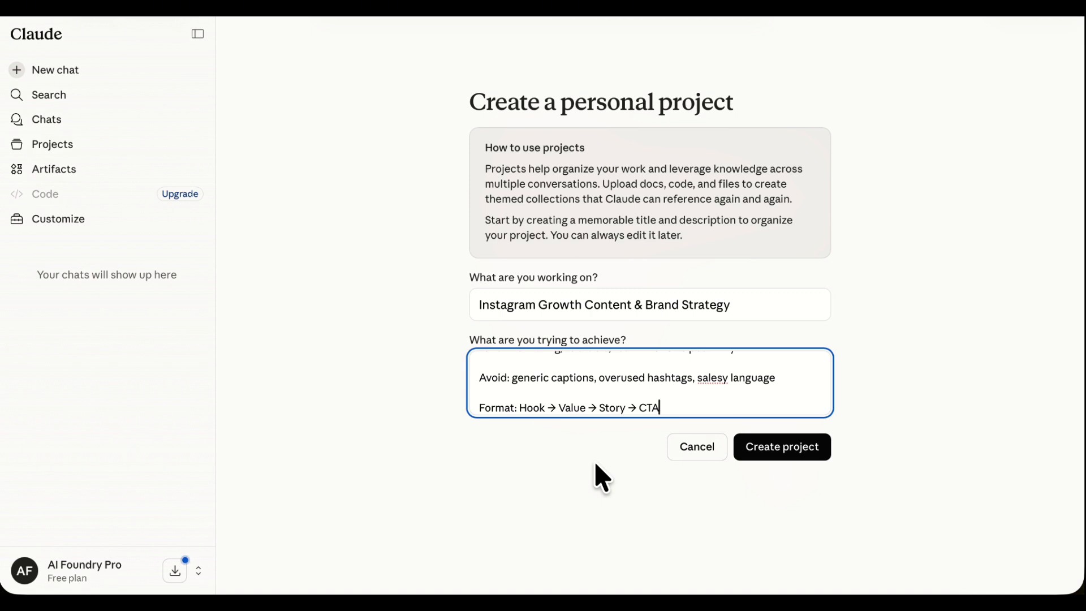
pyautogui.moveTo(587, 408); pyautogui.dragTo(557, 406)
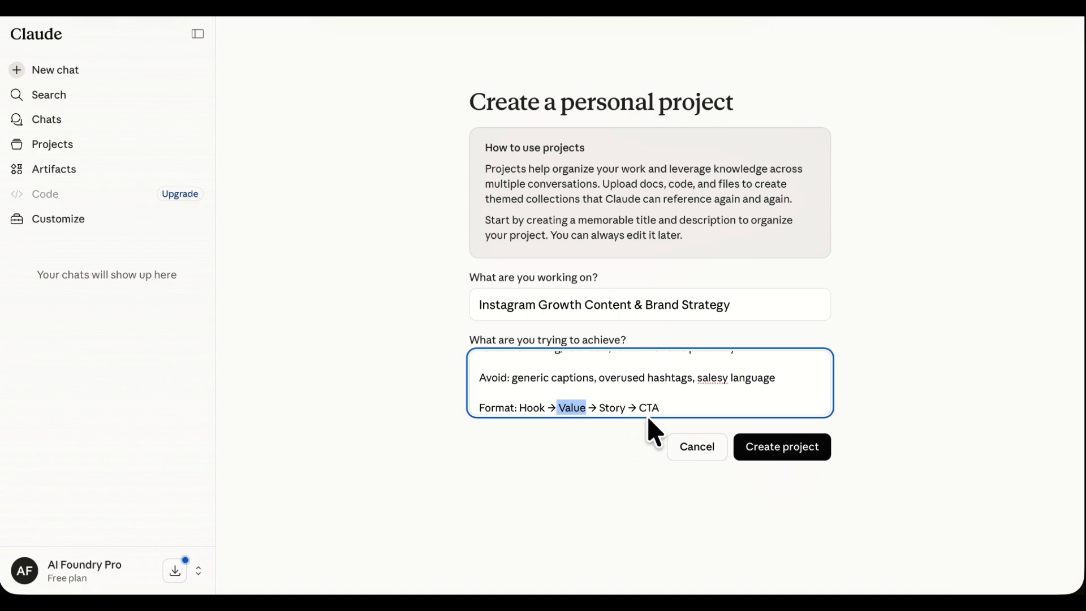
pyautogui.click(662, 407)
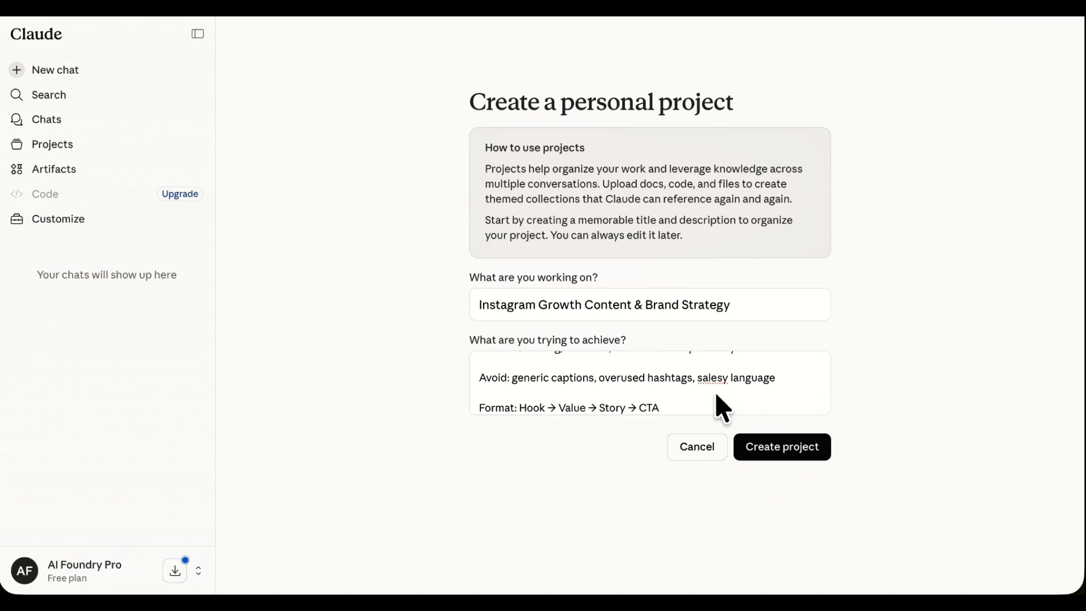
# Add "Audience: Women building healthy habits and a personal brand" as the last description line and create the project
pyautogui.click(694, 403)
pyautogui.press('Return')
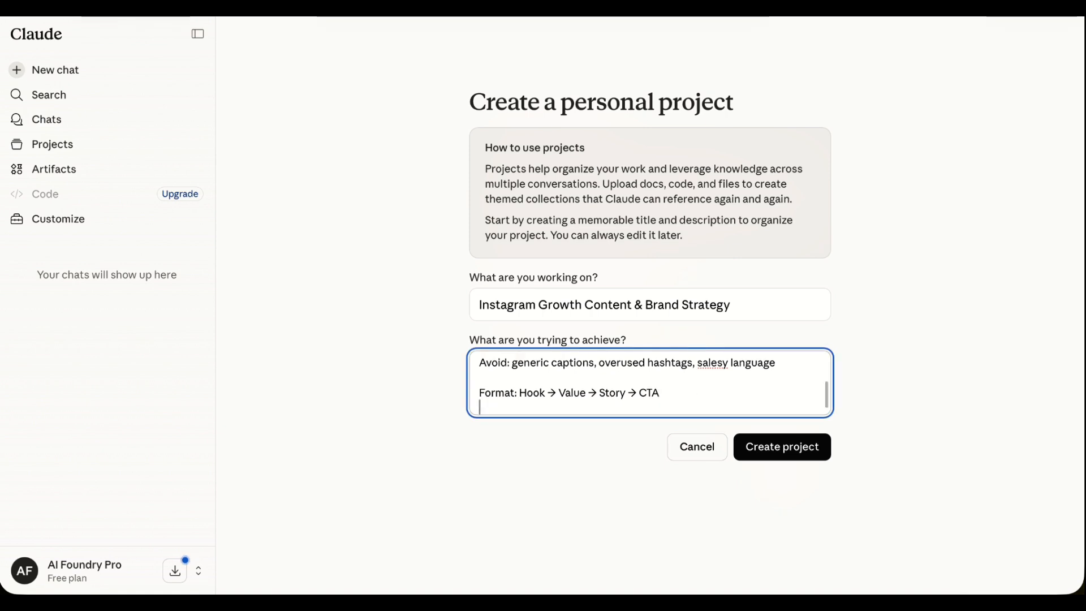
pyautogui.press('Return')
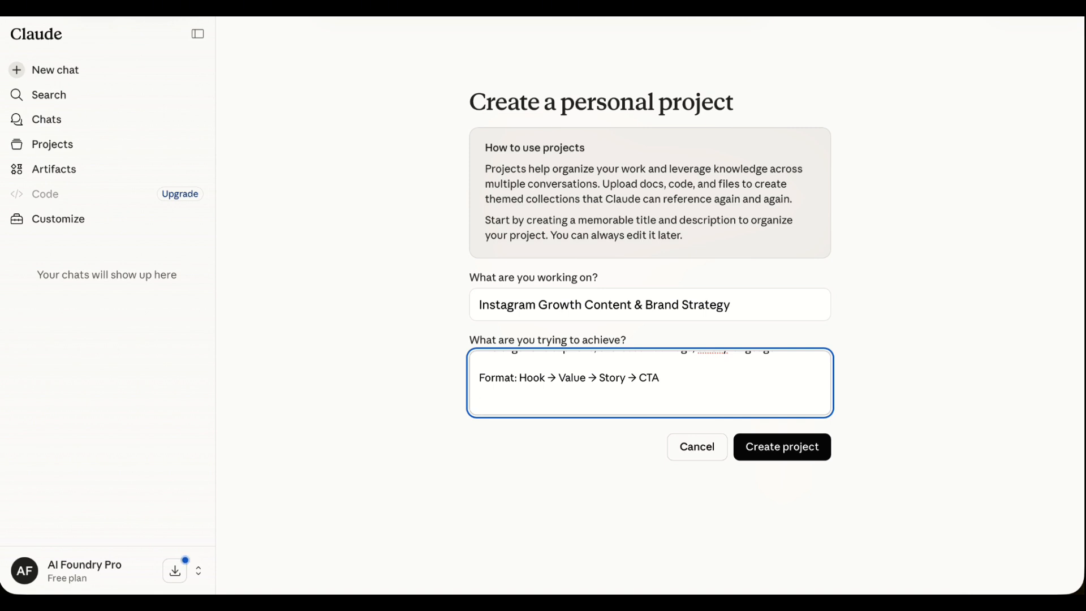
pyautogui.write('Audience: Women building healthy habits and a personal brand')
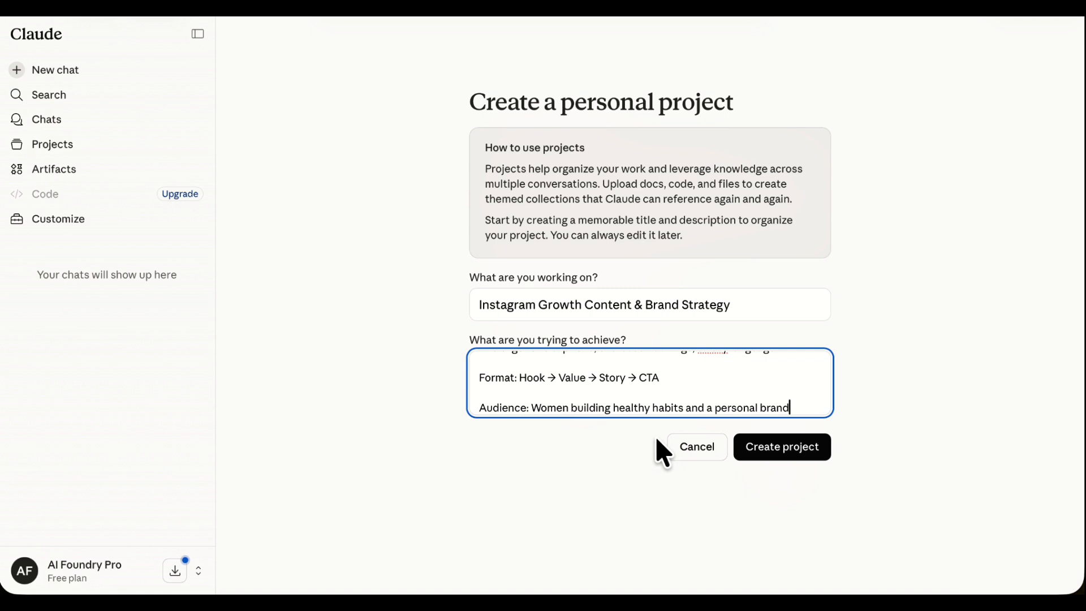
pyautogui.click(775, 459)
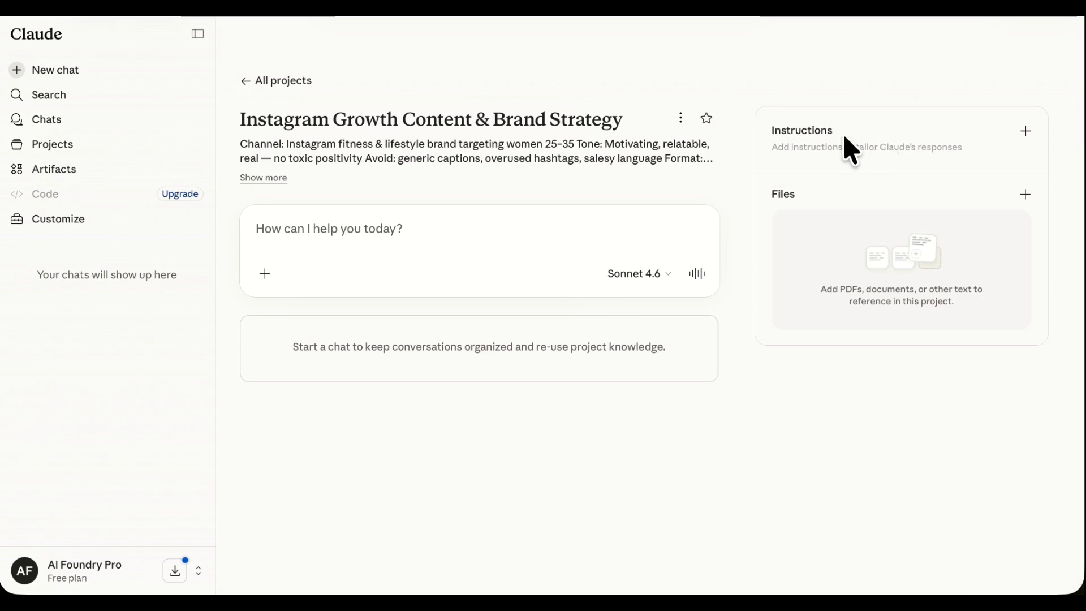
# Add and save project instructions for an Instagram fitness content assistant, covering channel, tone, avoid list, format, audience, voice, and caption, reel and hook rules
pyautogui.click(1026, 141)
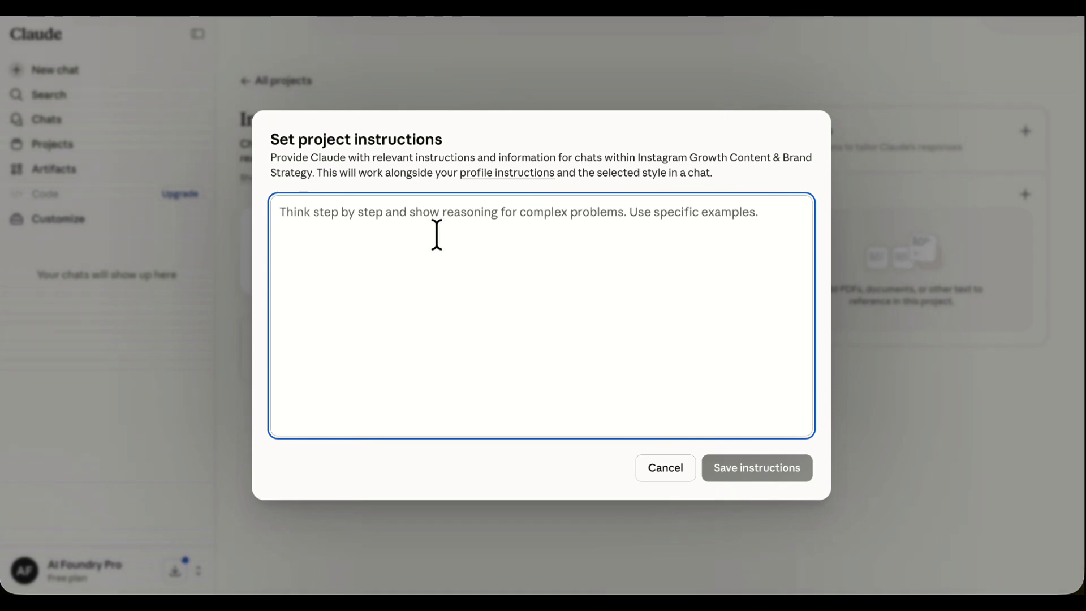
pyautogui.write('You are a content assistant for an Instagram fitness and lifestyle brand targeting women aged 25–35.  Channel: Instagram fitness & lifestyle brand Tone: Motivating, relatable, real — no toxic positivity, no generic advice Avoid: overused hashtags, salesy language, clichés like "you got this" or "boss babe" Format: Hook → Value → Story → CTA Audience: Women building healthy habits and a personal brand  When writing captions: keep them conversational, use short punchy sentences, end with a question or CTA. When suggesting reels: give a hook line, the concept, and the CTA. When writing hooks: make the first line stop the scroll — bold, specific, relatable.  Always match the voice of someone who has been through the struggle themselves, not a distant expert.')
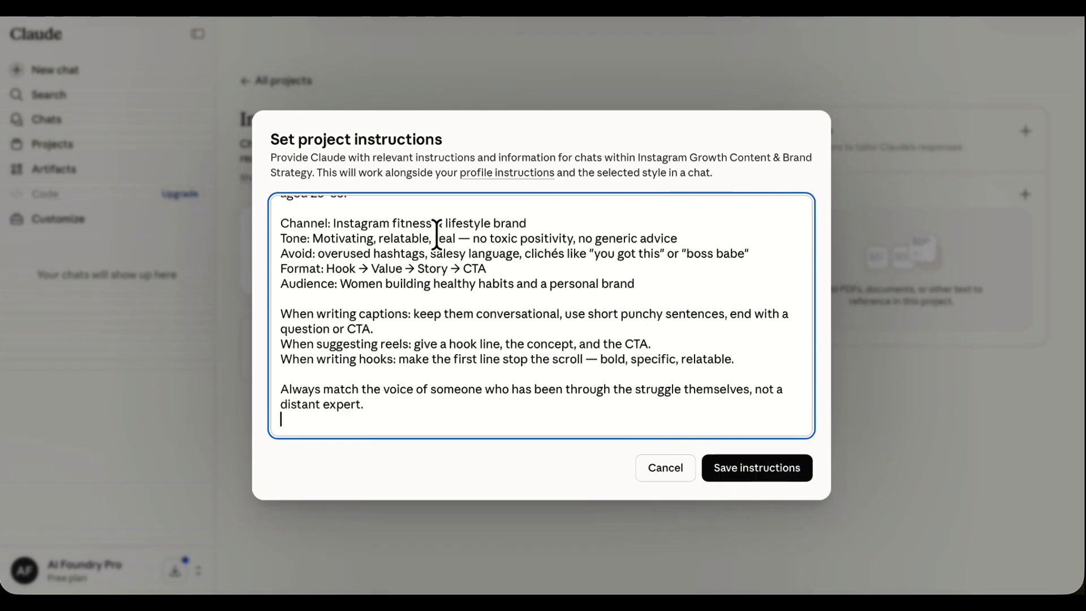
pyautogui.scroll(5, 430, 237)
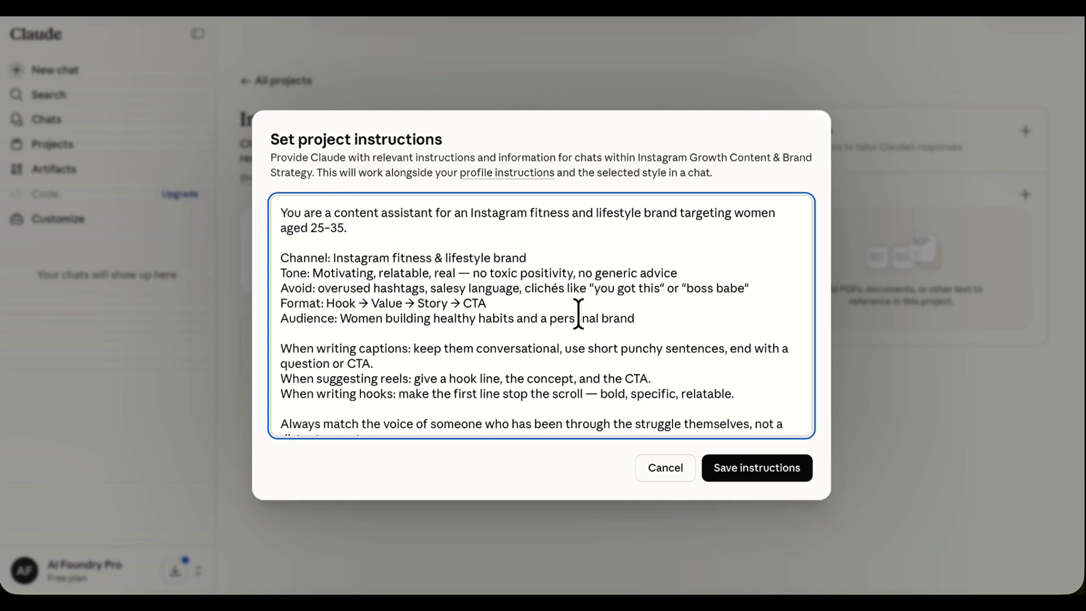
pyautogui.moveTo(660, 321); pyautogui.dragTo(277, 256)
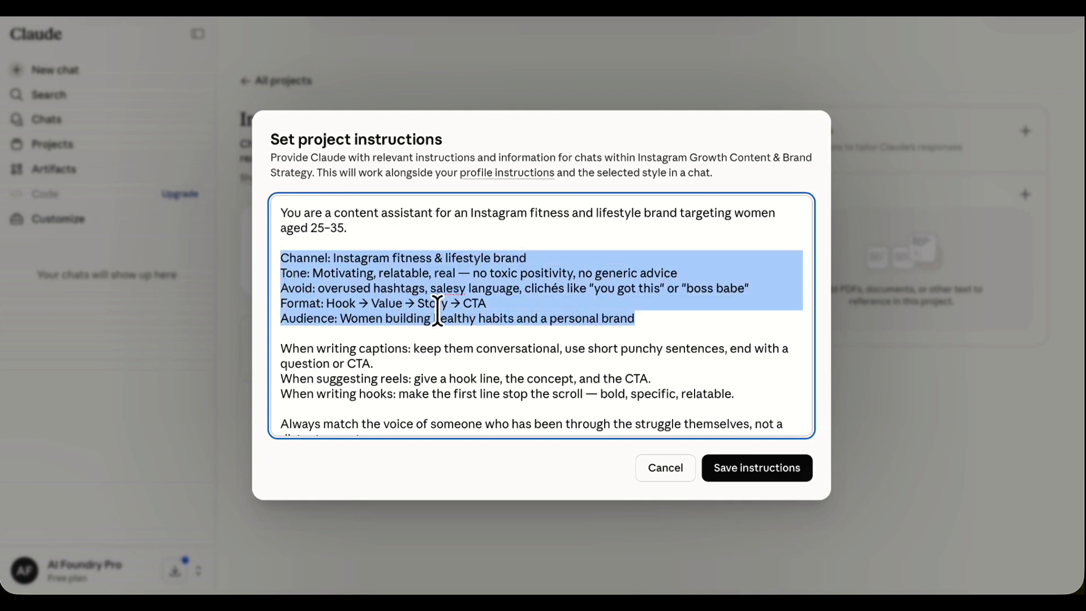
pyautogui.scroll(-2, 436, 307)
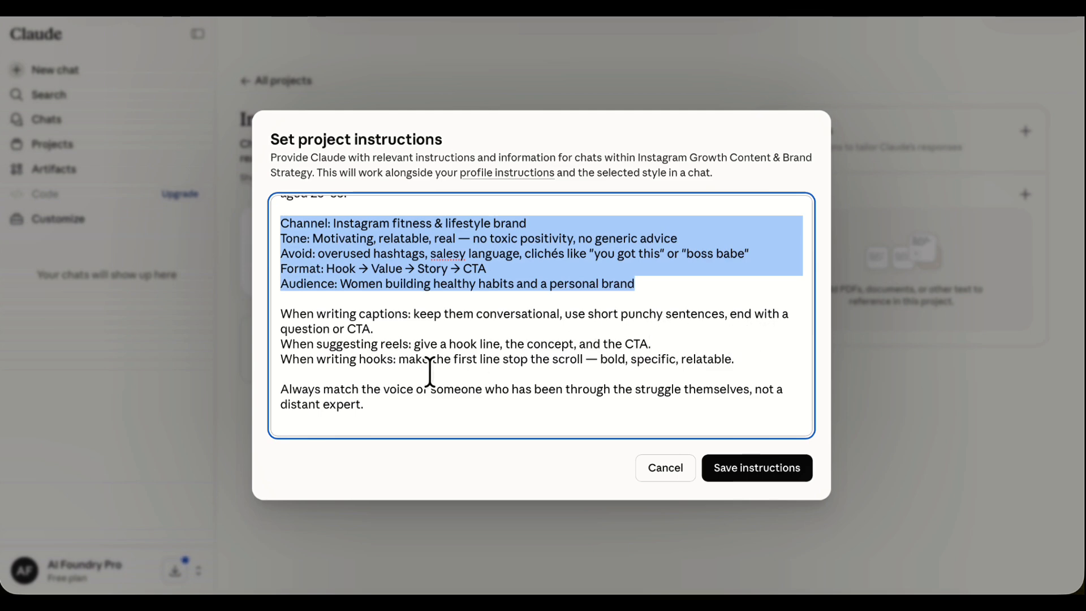
pyautogui.click(397, 328)
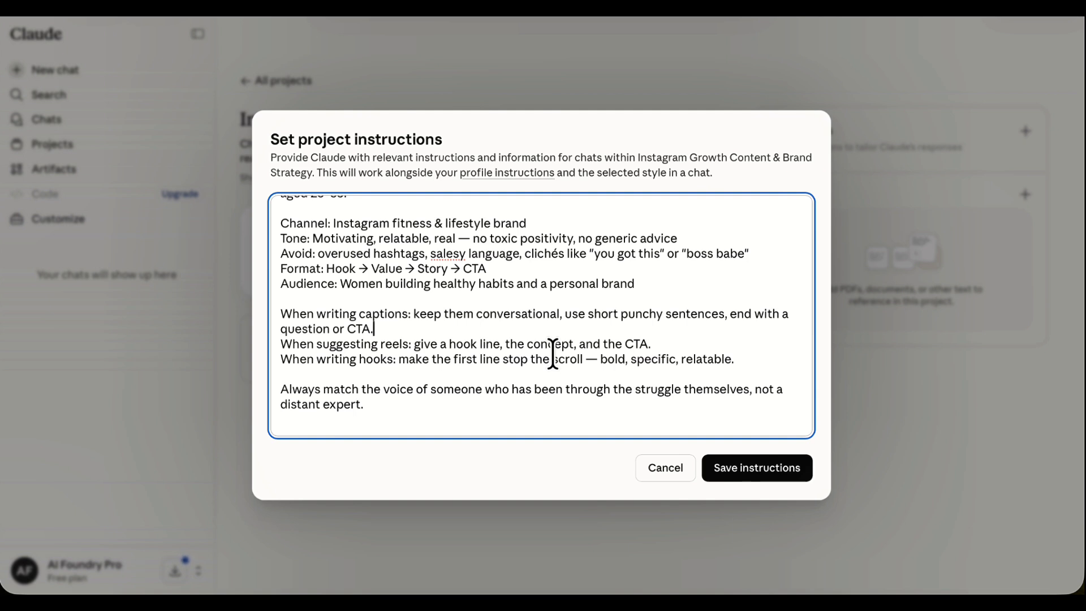
pyautogui.click(760, 476)
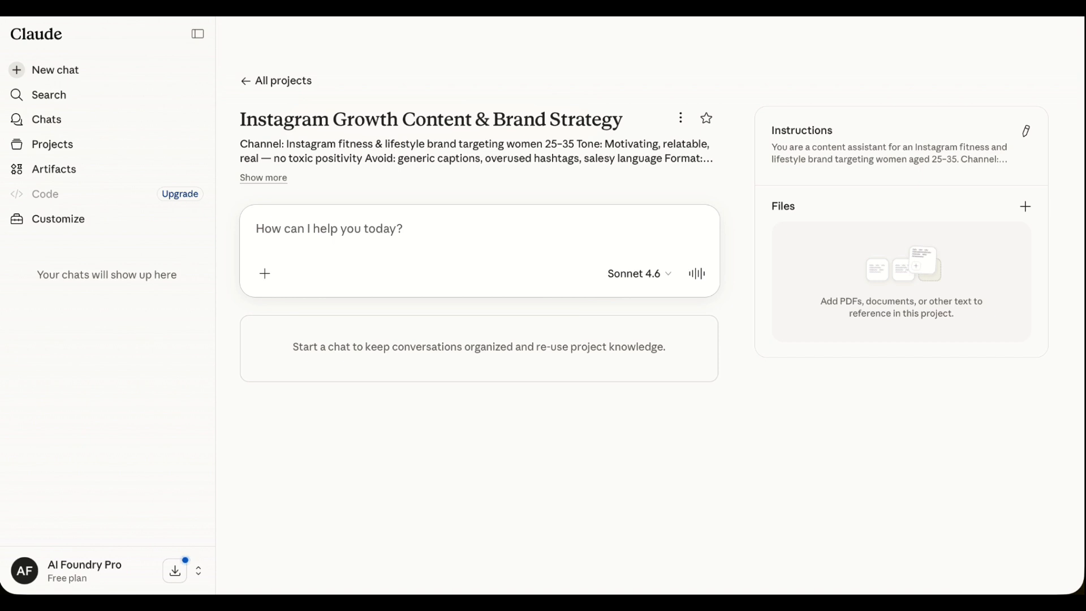
# Send the prompt "Write a caption for a post about skipping the gym but still staying consistent" in the project and read through the reply
pyautogui.write('Write a caption for a post about skipping the gym but still staying consistent')
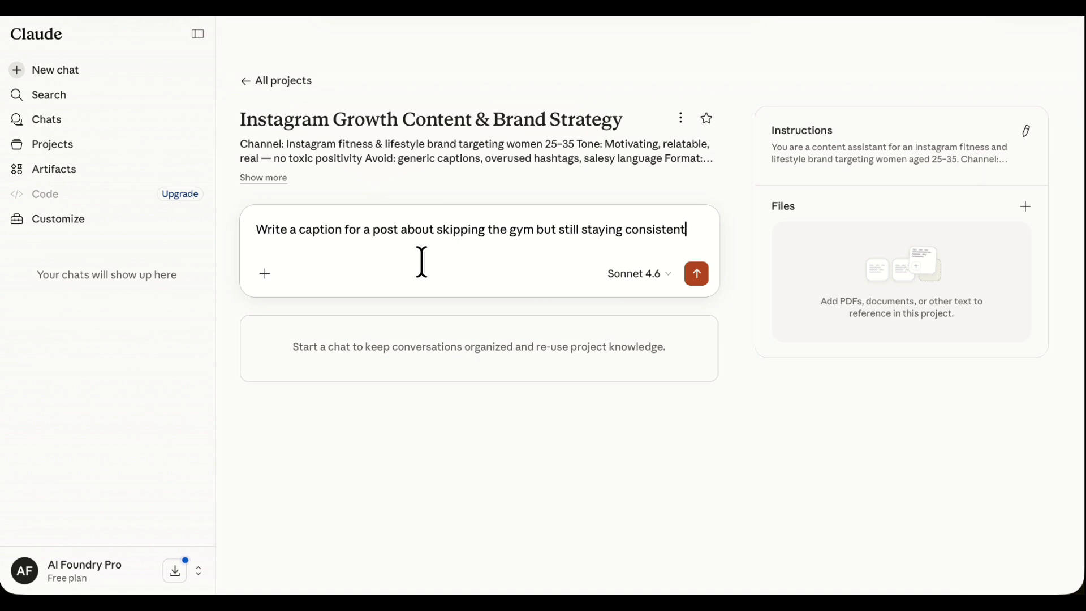
pyautogui.click(697, 274)
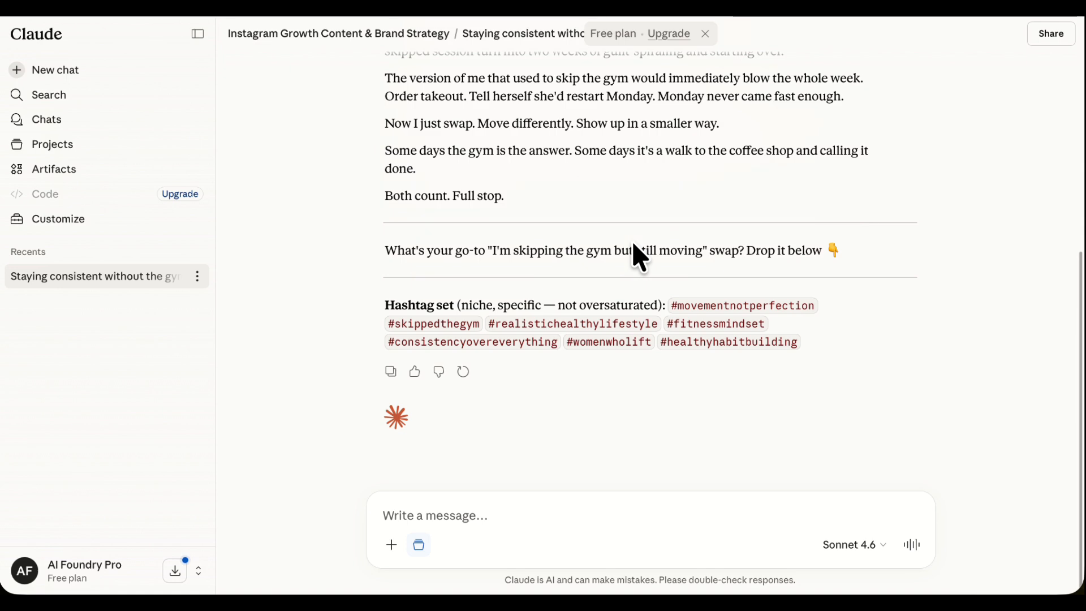
pyautogui.scroll(5, 632, 241)
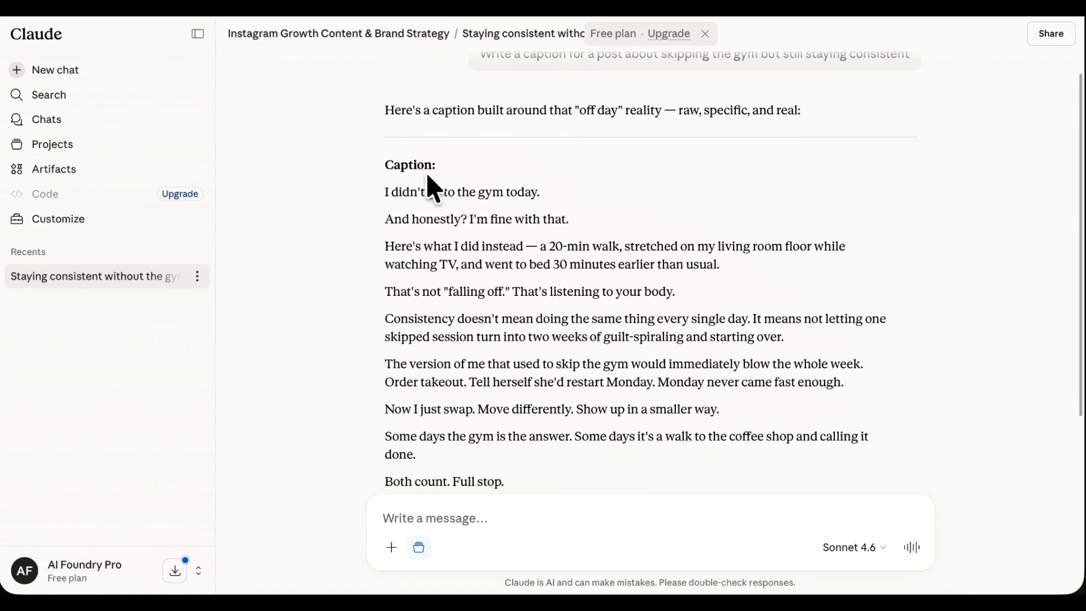
pyautogui.scroll(-5, 540, 283)
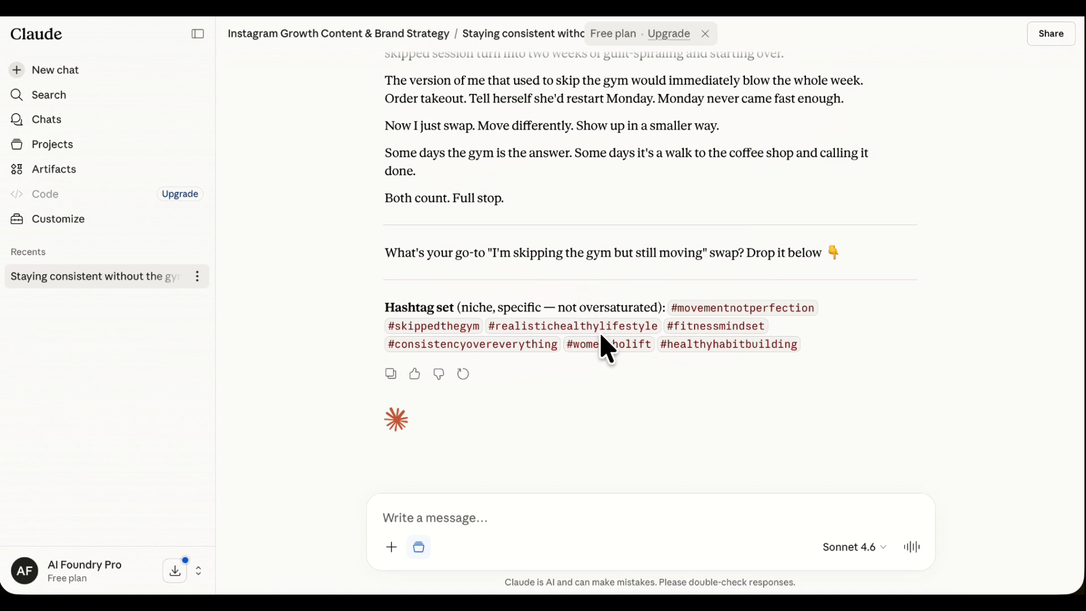
pyautogui.scroll(1, 586, 354)
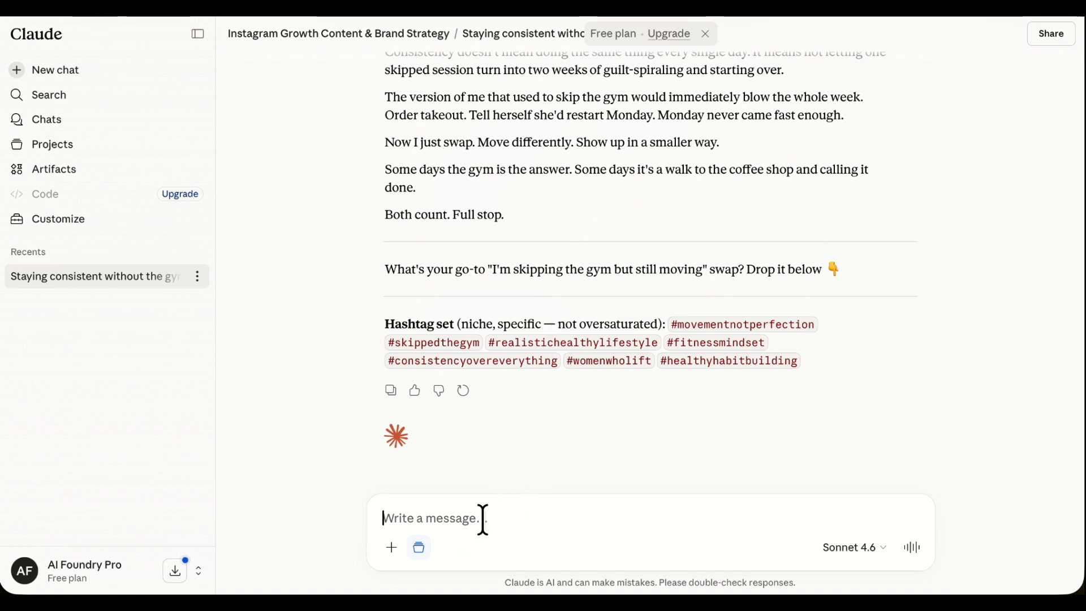
pyautogui.scroll(2, 588, 198)
pyautogui.scroll(-3, 580, 209)
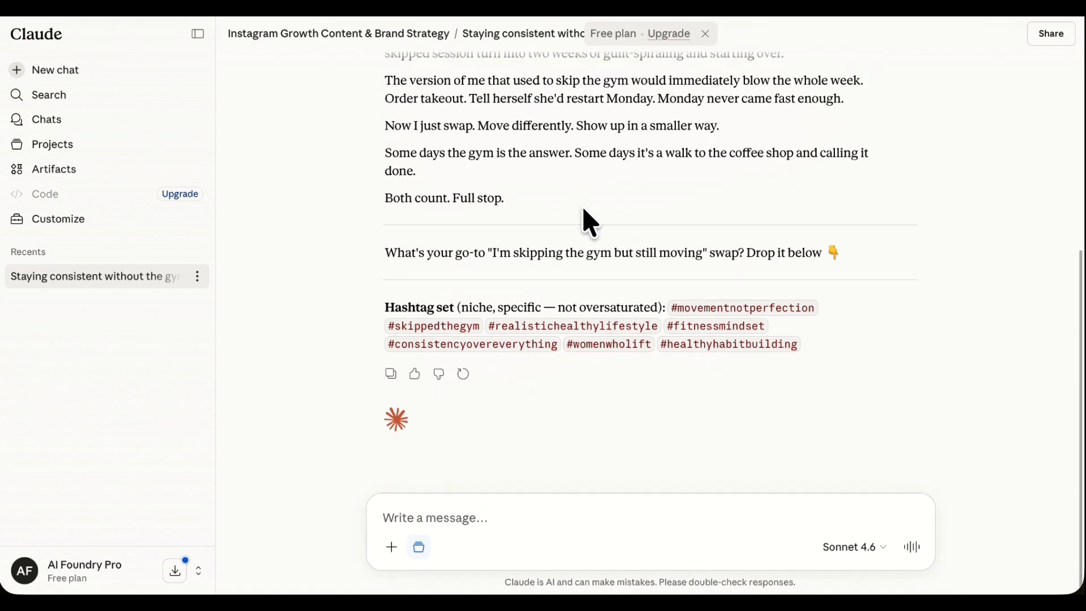
pyautogui.scroll(3, 605, 242)
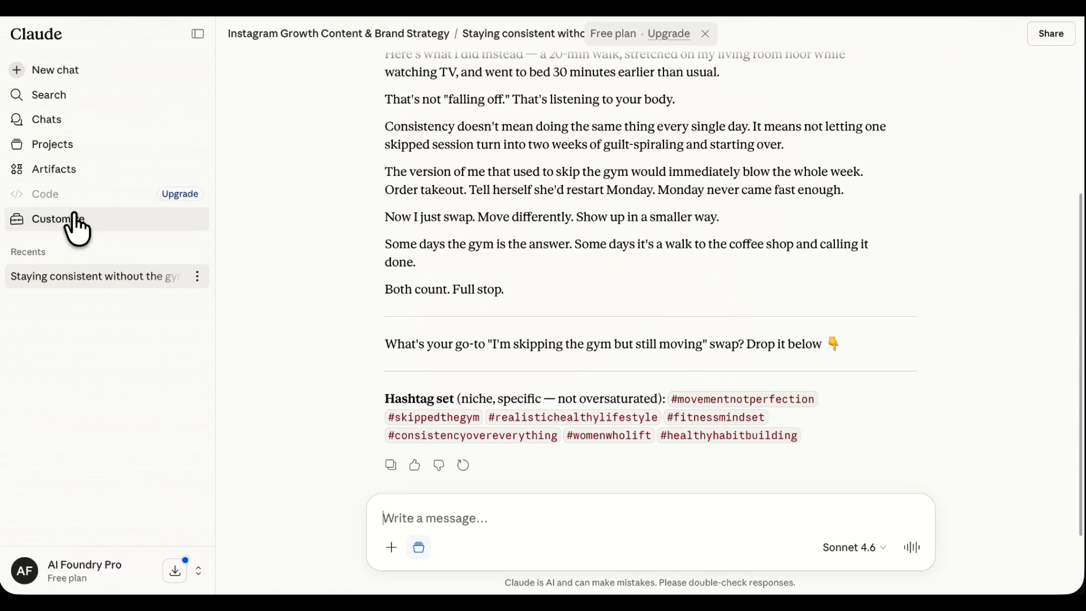
# Open the "Instagram Growth Content & Brand Strategy" project and send the prompt "Give me 5 reel ideas for this week around morning routines"
pyautogui.click(97, 156)
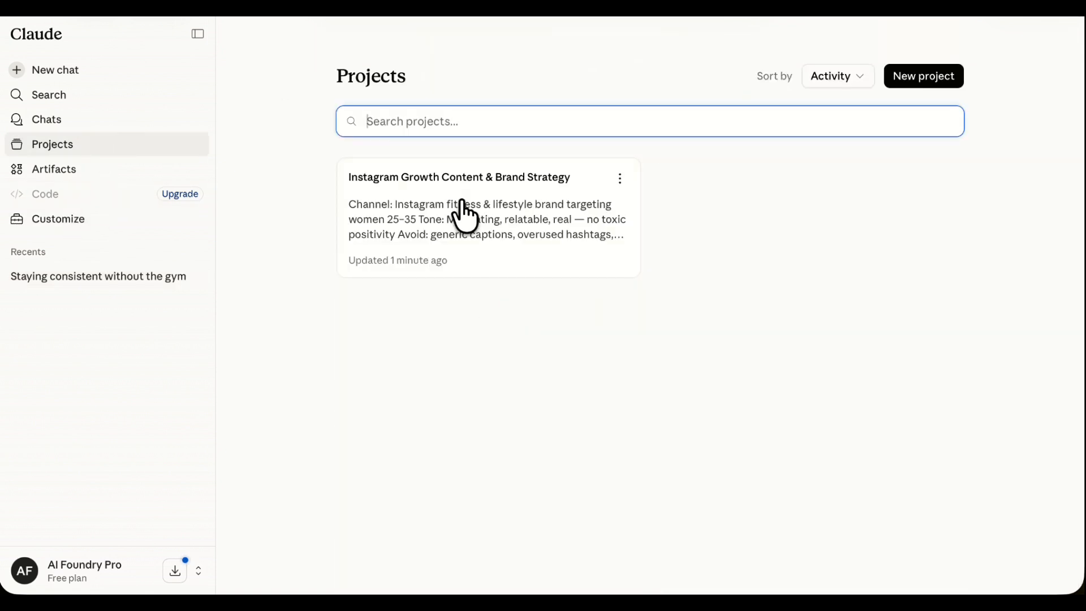
pyautogui.click(468, 203)
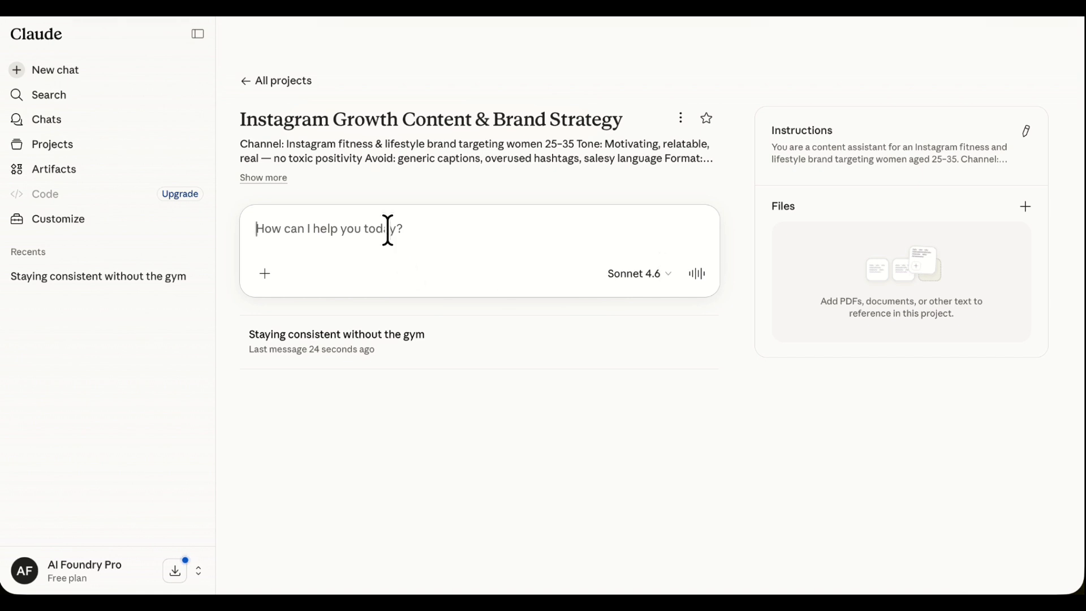
pyautogui.write('Give me 5 reel ideas for this week around morning routines')
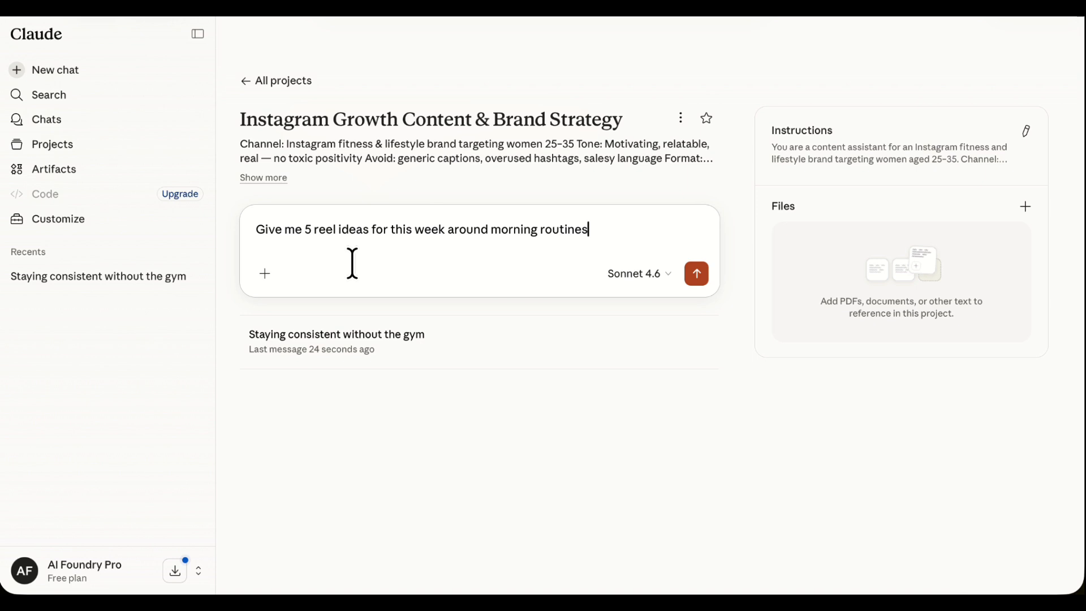
pyautogui.click(694, 276)
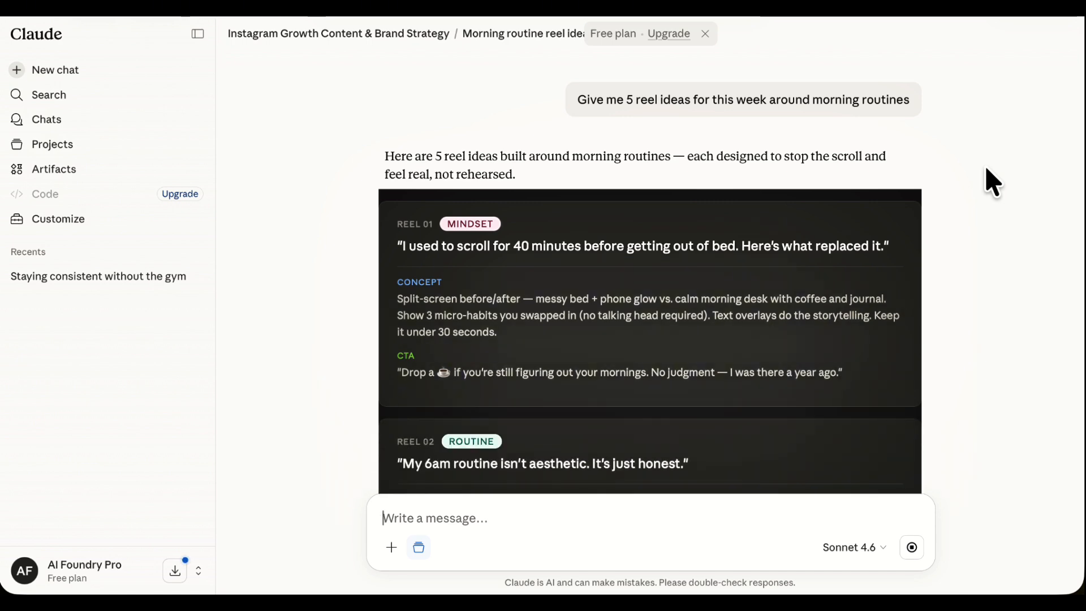
# Read through the generated reel ideas, reviewing each one's hook, concept and CTA, and the closing notes on the weekly set
pyautogui.scroll(-3, 887, 194)
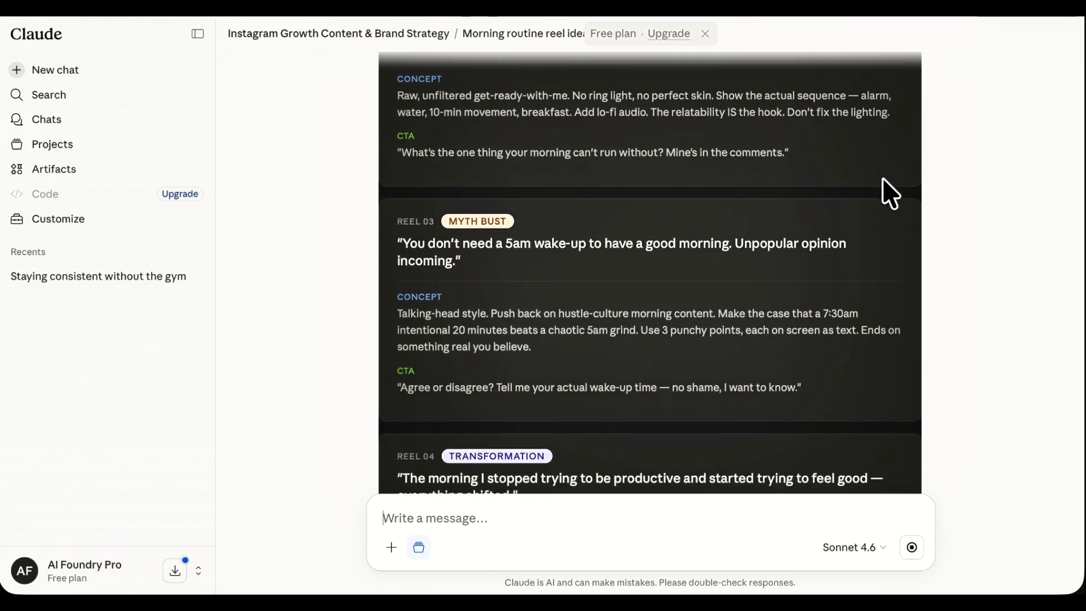
pyautogui.scroll(5, 883, 194)
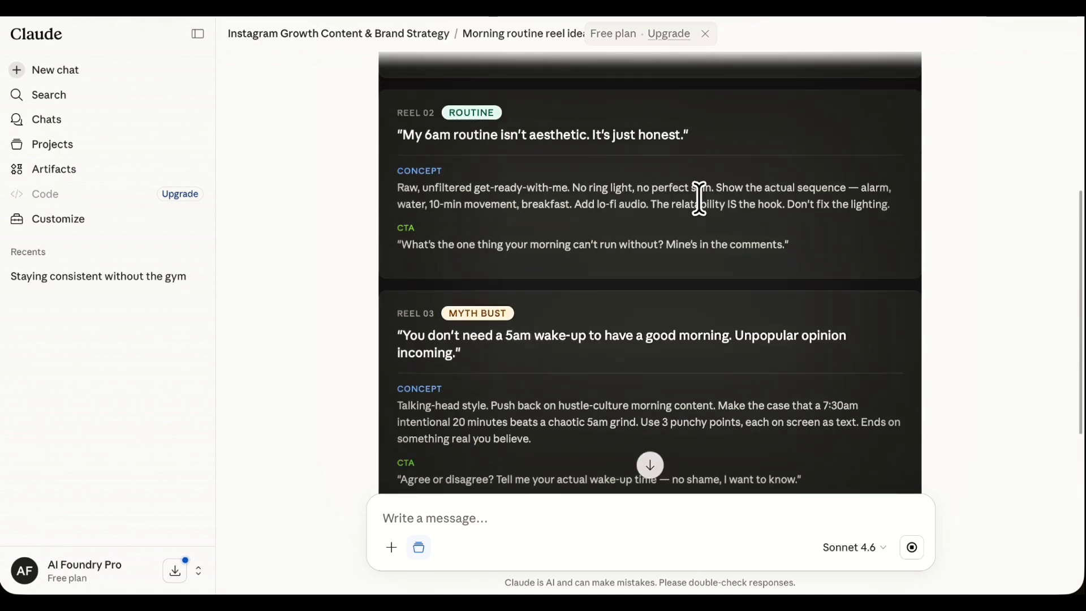
pyautogui.scroll(2, 699, 198)
pyautogui.scroll(3, 559, 187)
pyautogui.scroll(-7, 577, 322)
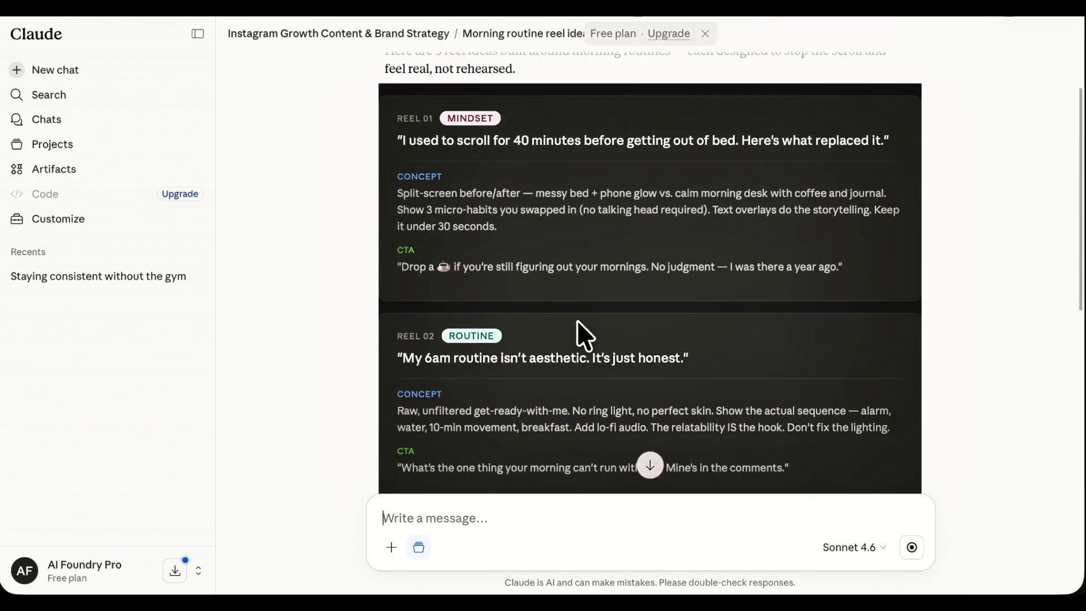
pyautogui.scroll(-5, 577, 321)
pyautogui.scroll(12, 577, 328)
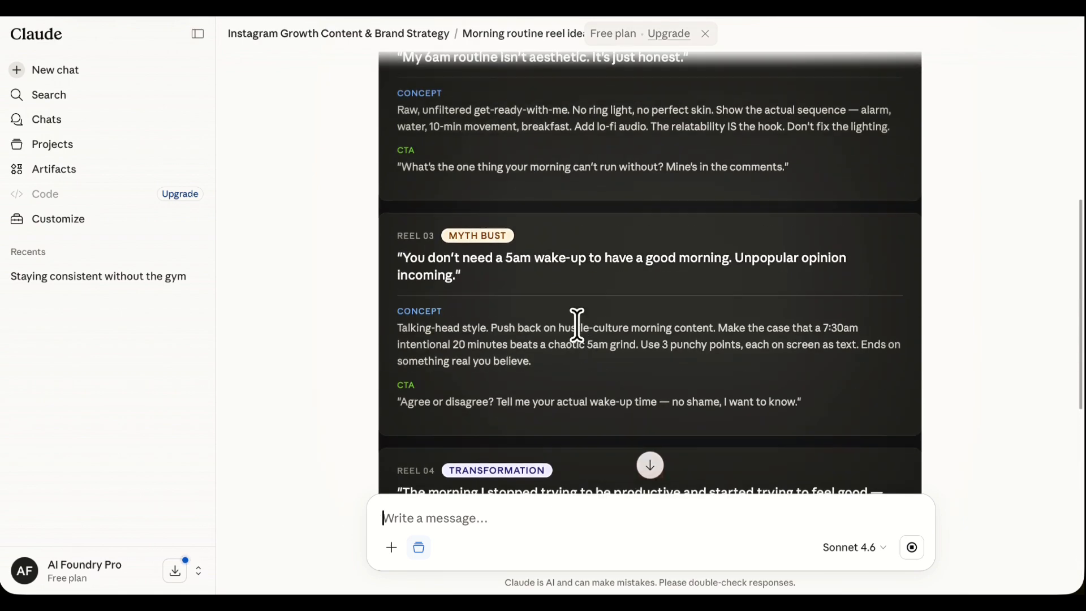
pyautogui.scroll(-10, 577, 325)
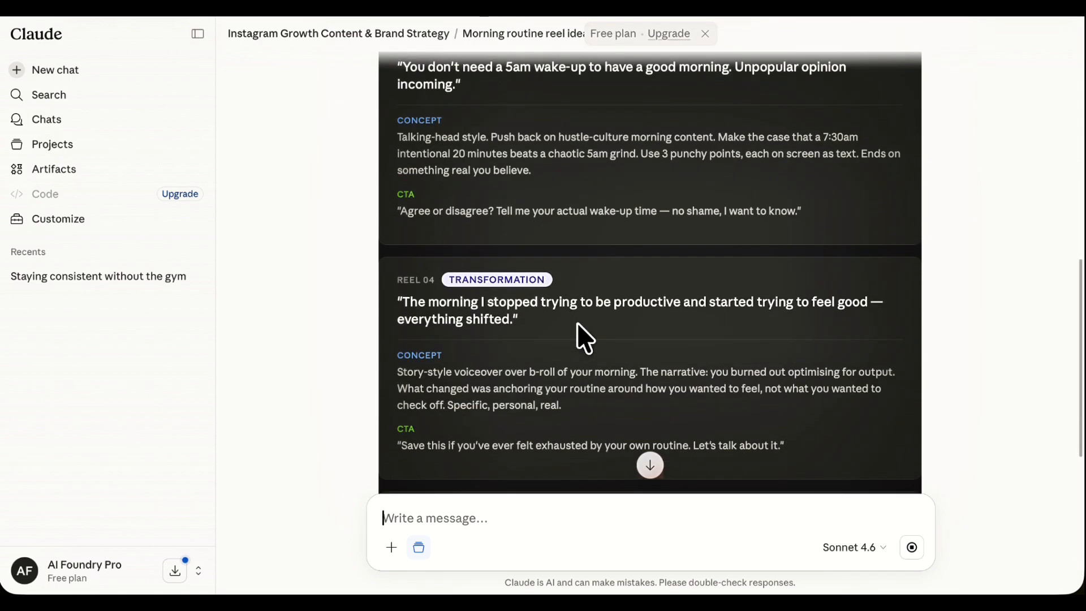
pyautogui.scroll(-8, 577, 324)
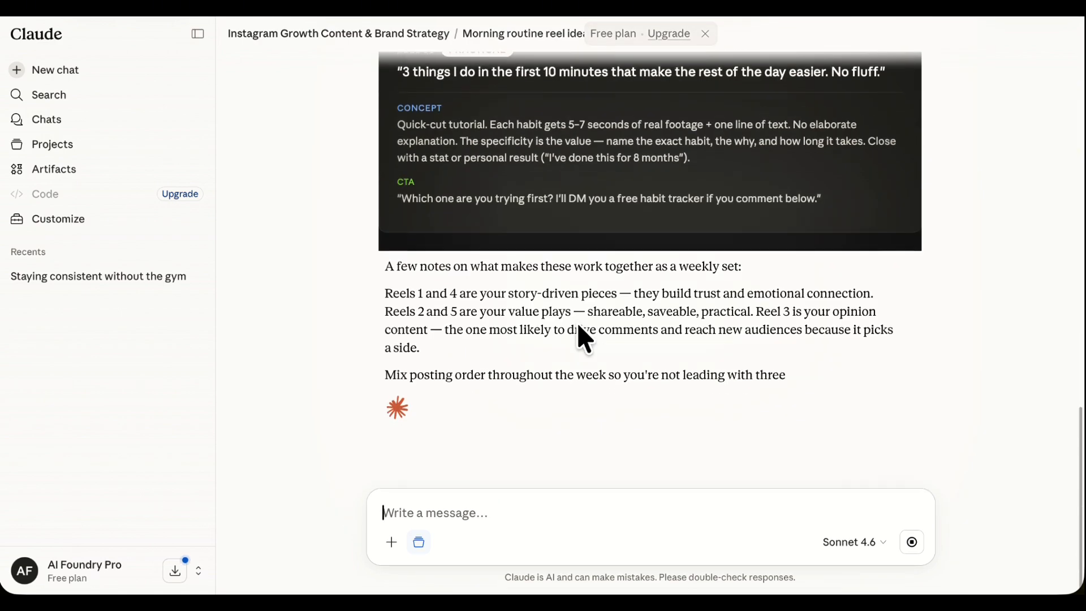